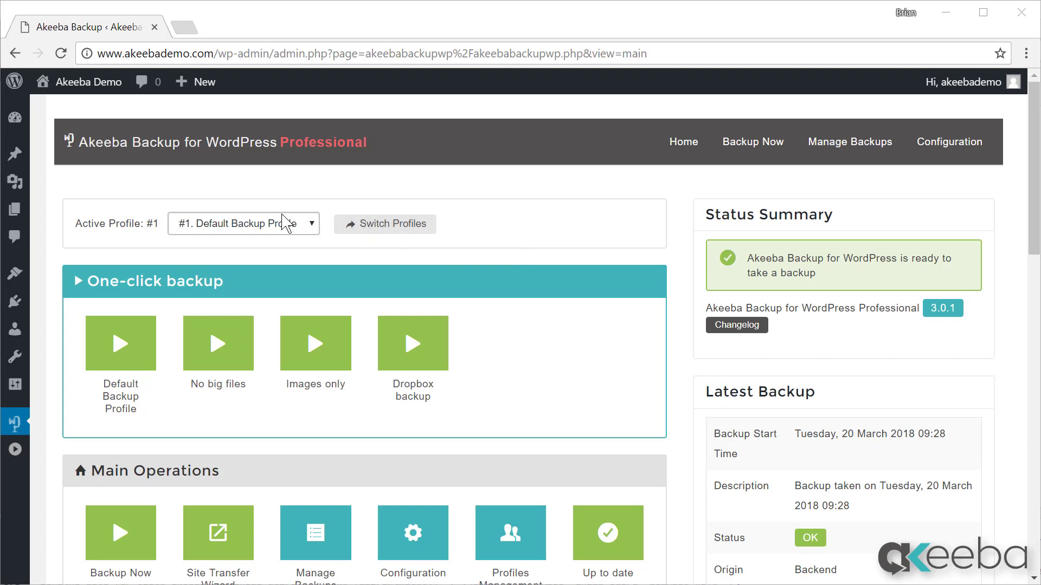
Step: Keep the Default Backup Profile selected and open its configuration settings
click(290, 232)
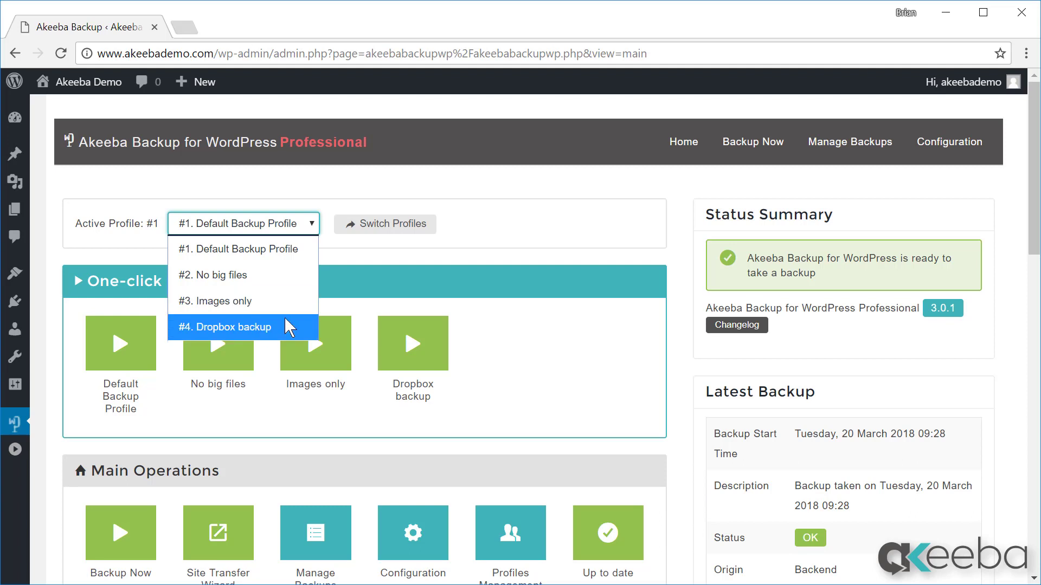
click(278, 250)
middle_click(425, 261)
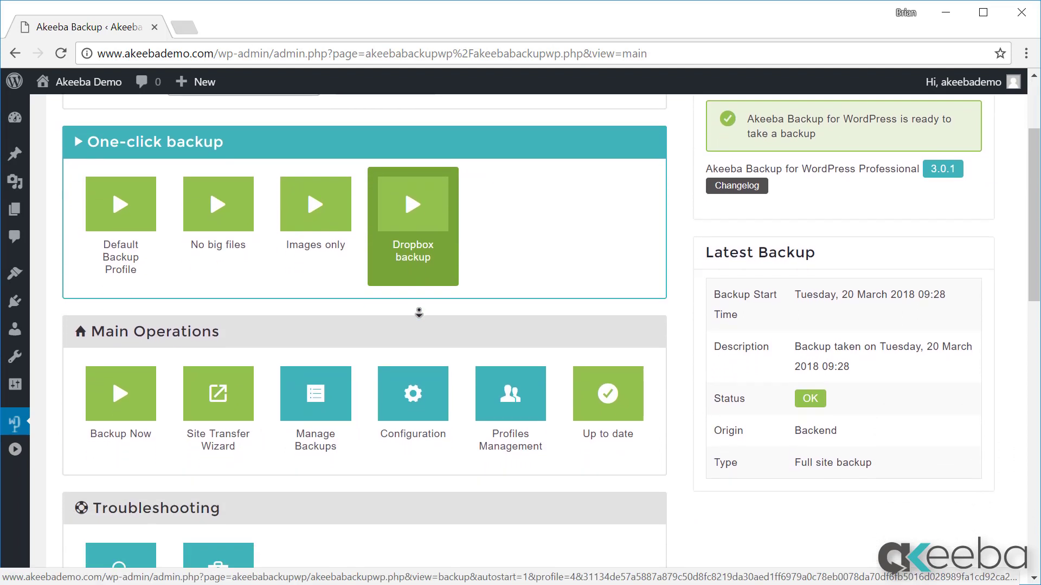
middle_click(421, 321)
click(420, 345)
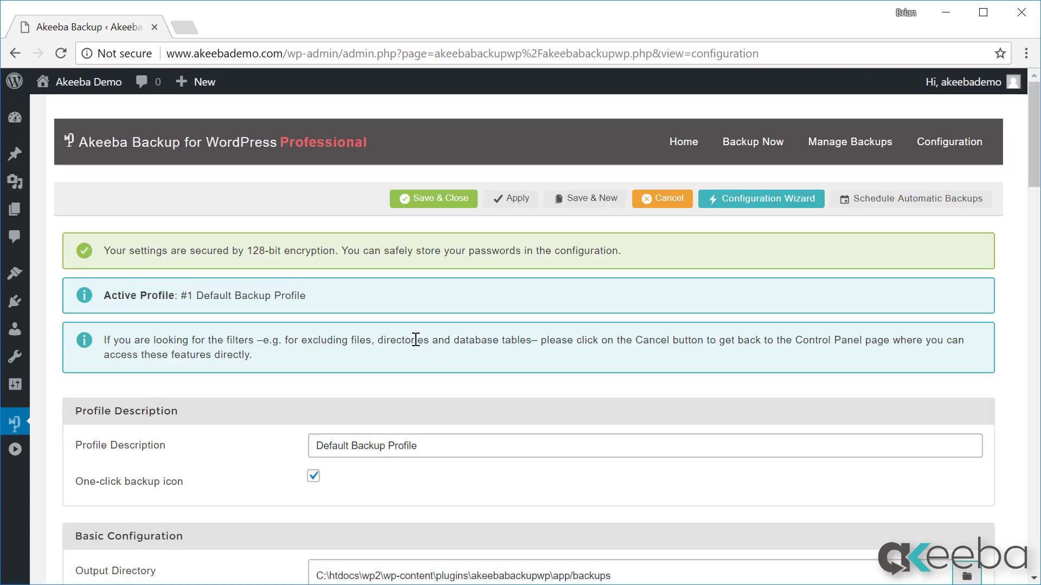
middle_click(413, 339)
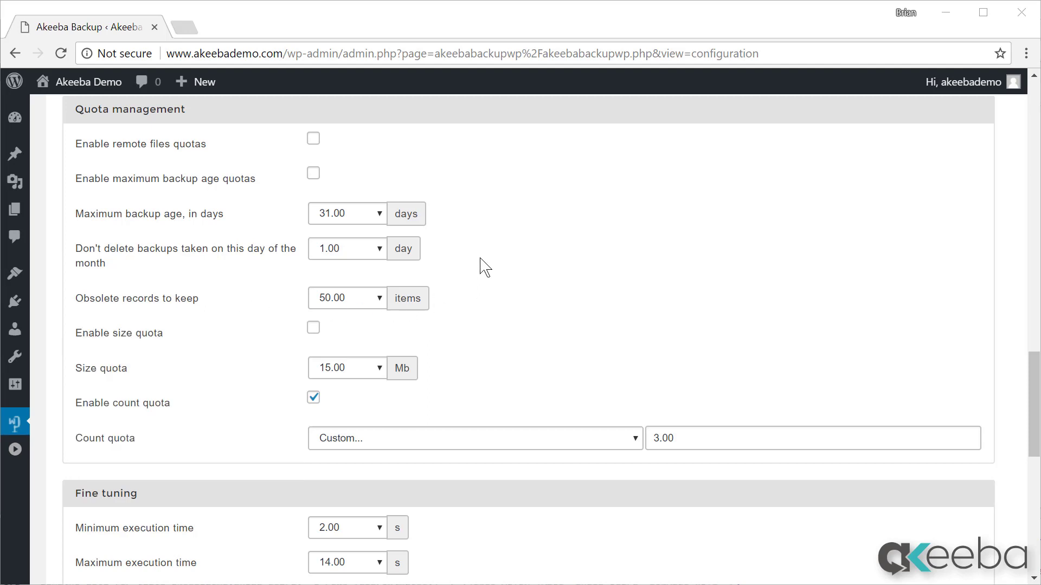
Step: Enable the maximum backup age quota and protect backups taken on day 20
click(314, 173)
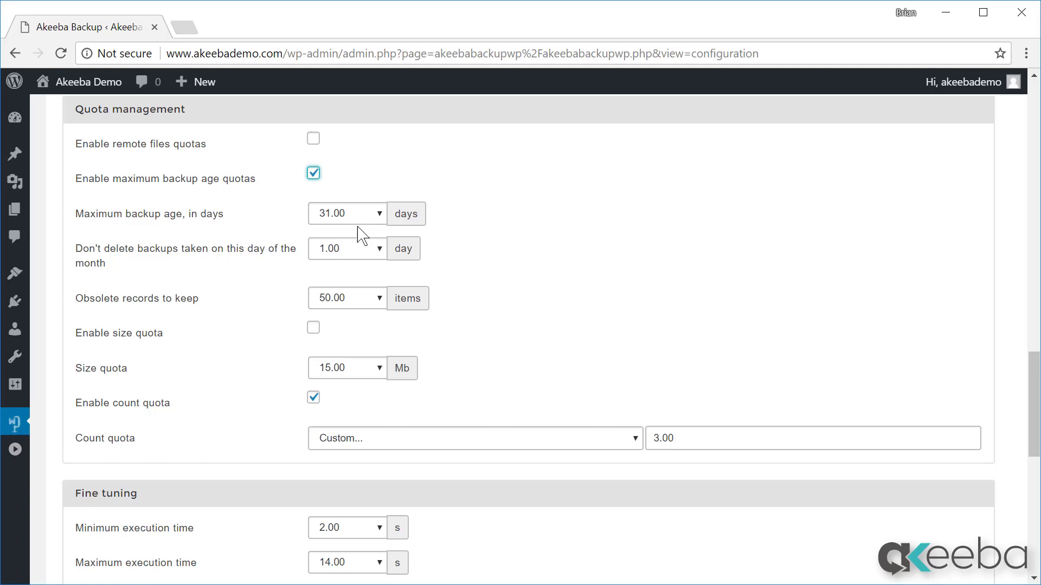
click(362, 253)
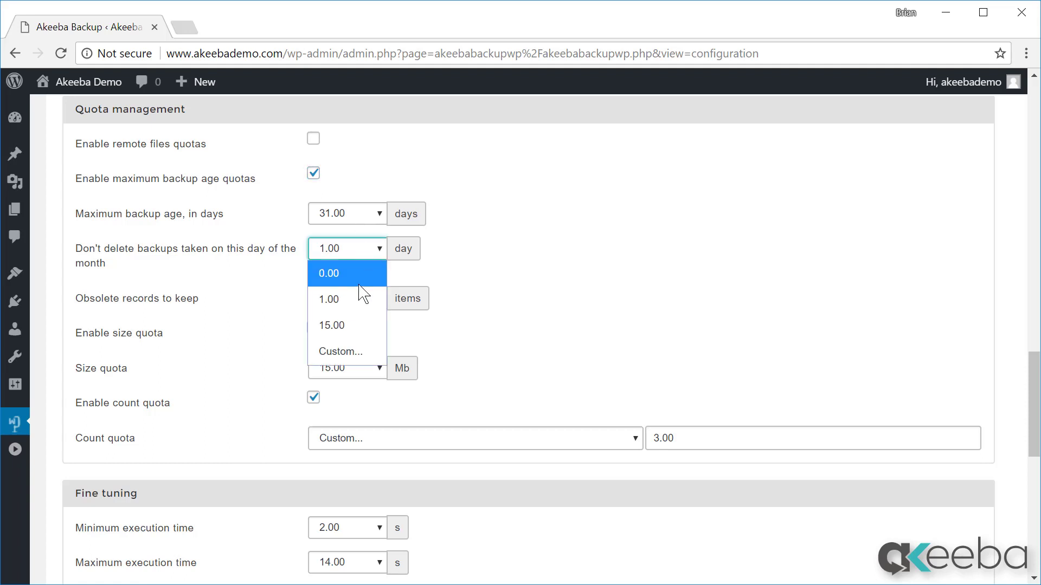
click(365, 350)
key(ctrl+a)
text(20)
key(Tab)
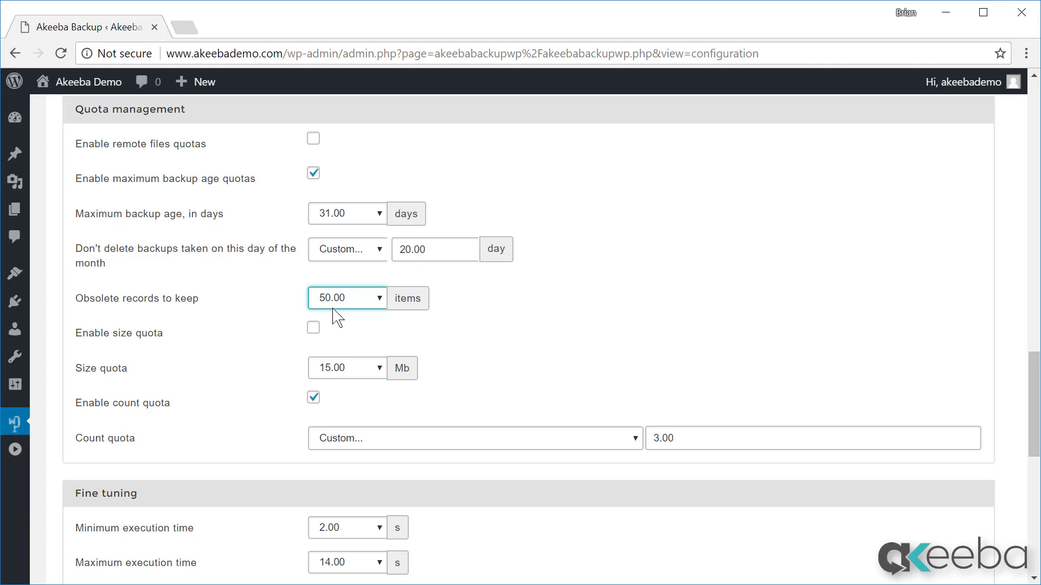
Step: Disable the backup age quota and enable a 256 MB size quota
click(313, 174)
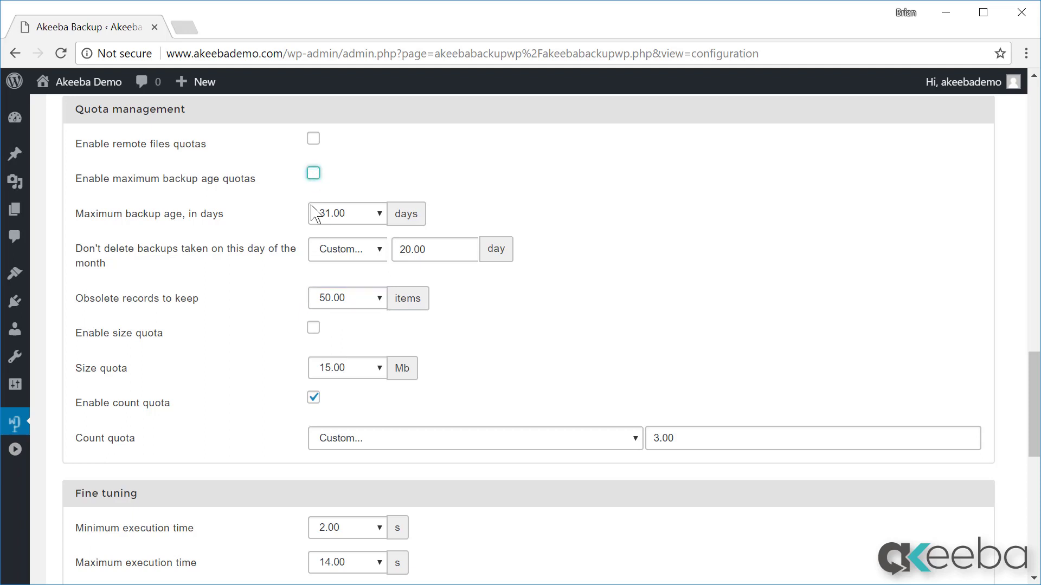
click(313, 328)
click(345, 370)
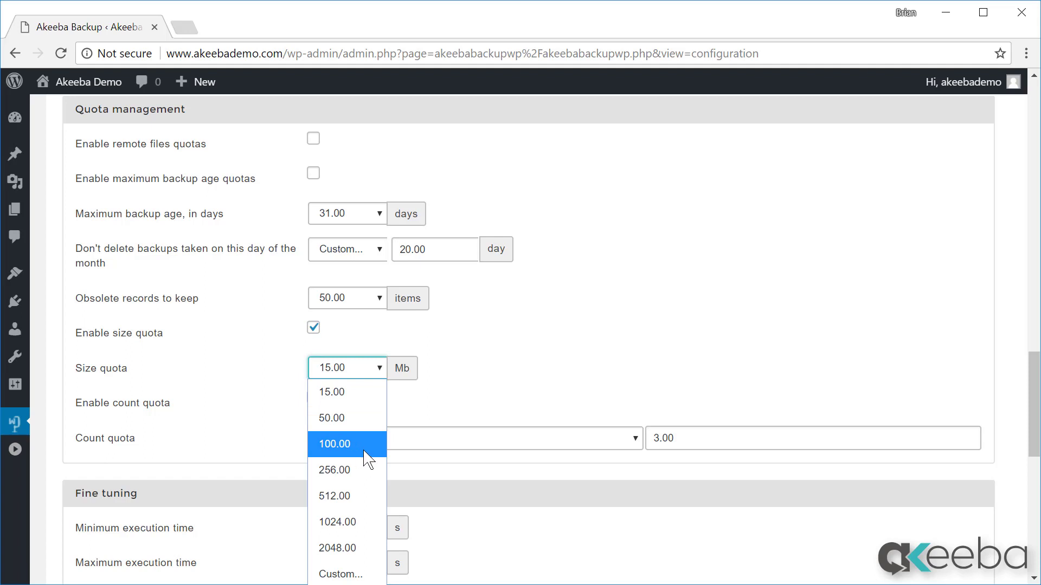
click(353, 481)
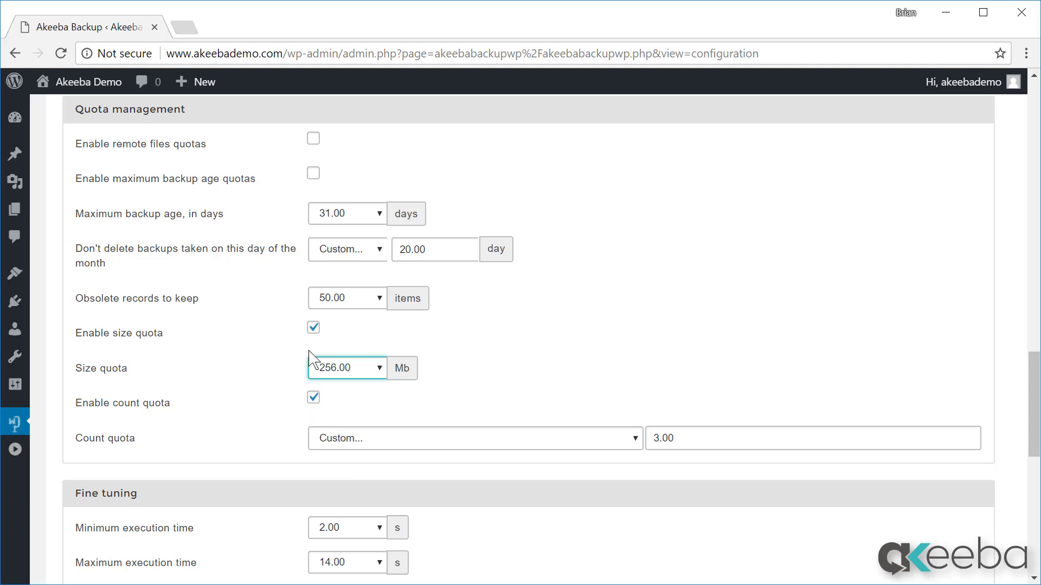
Step: Disable the size quota and set a custom count quota of 6 backups
click(314, 328)
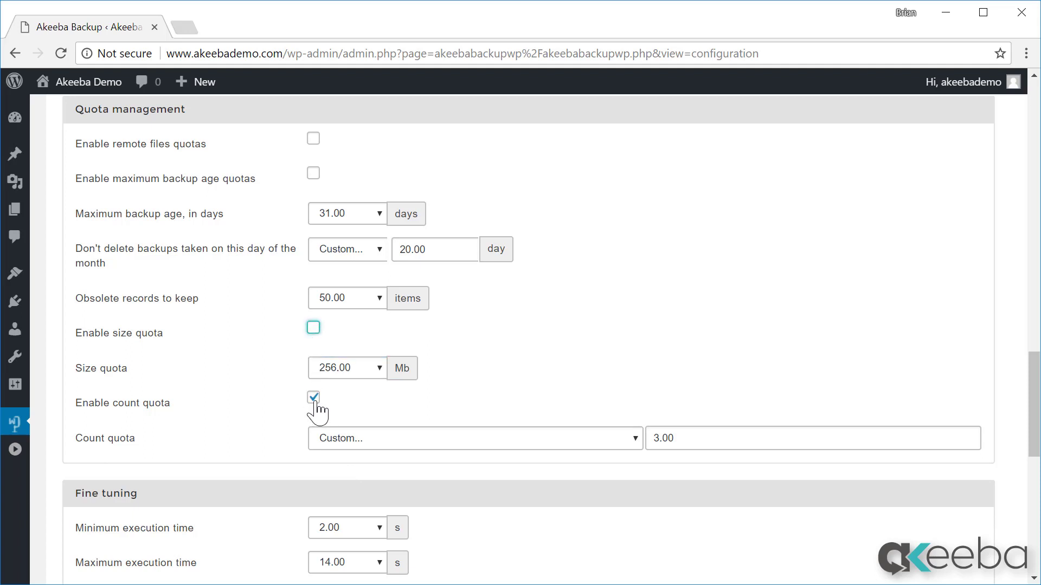
click(418, 438)
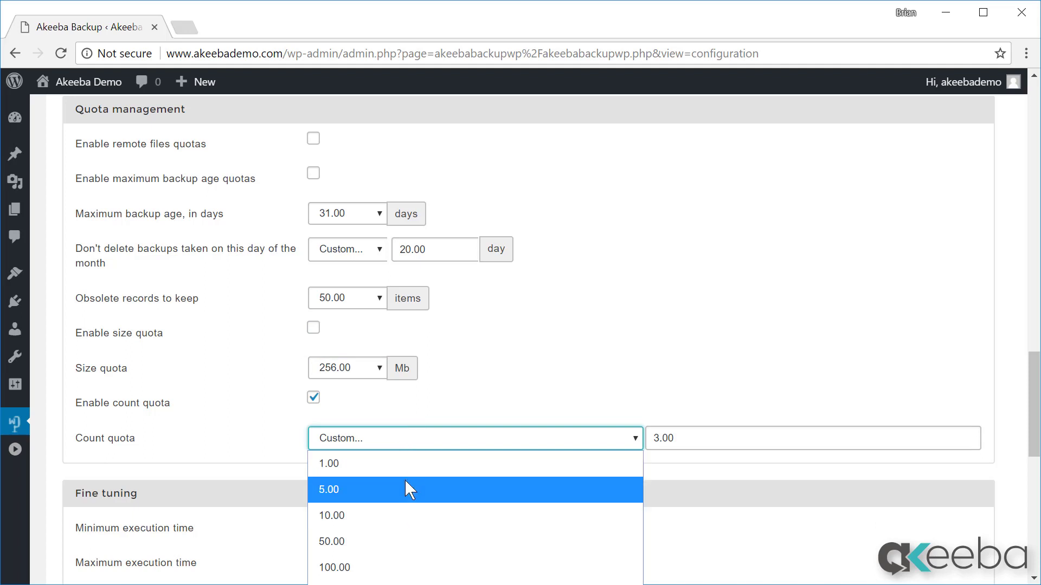
click(391, 445)
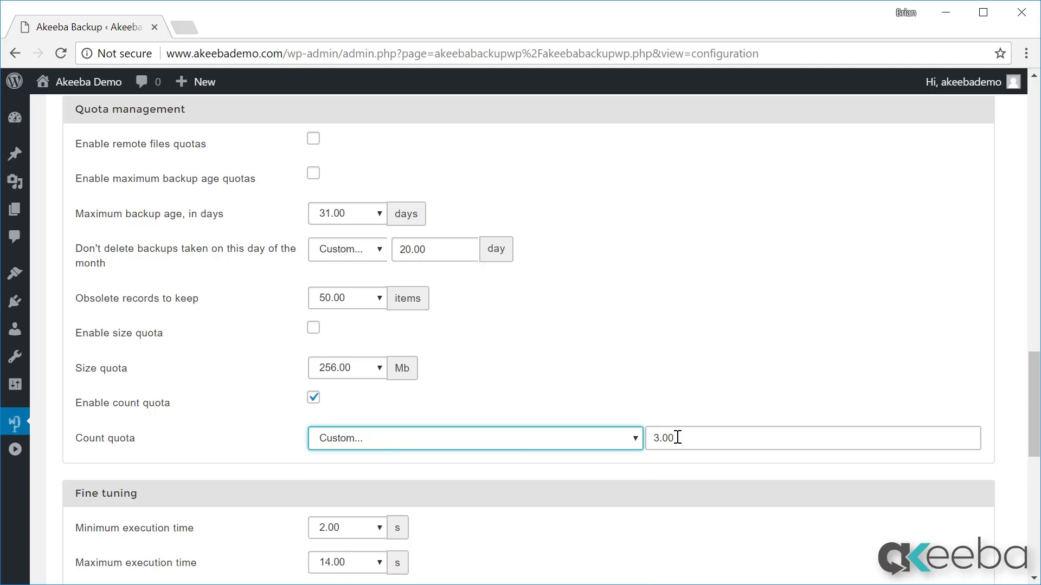
drag(678, 436, 646, 434)
text(6)
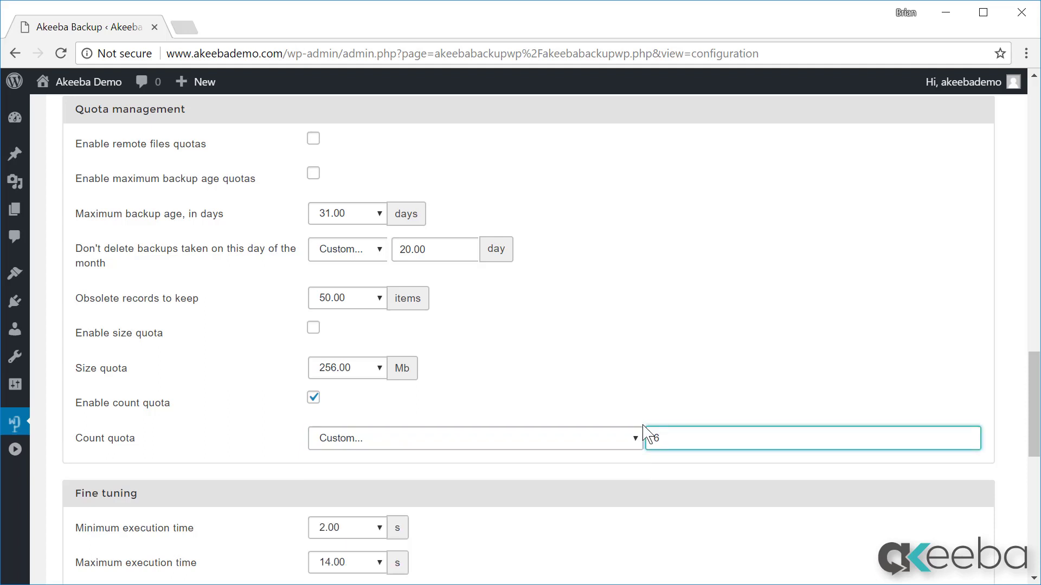
key(Tab)
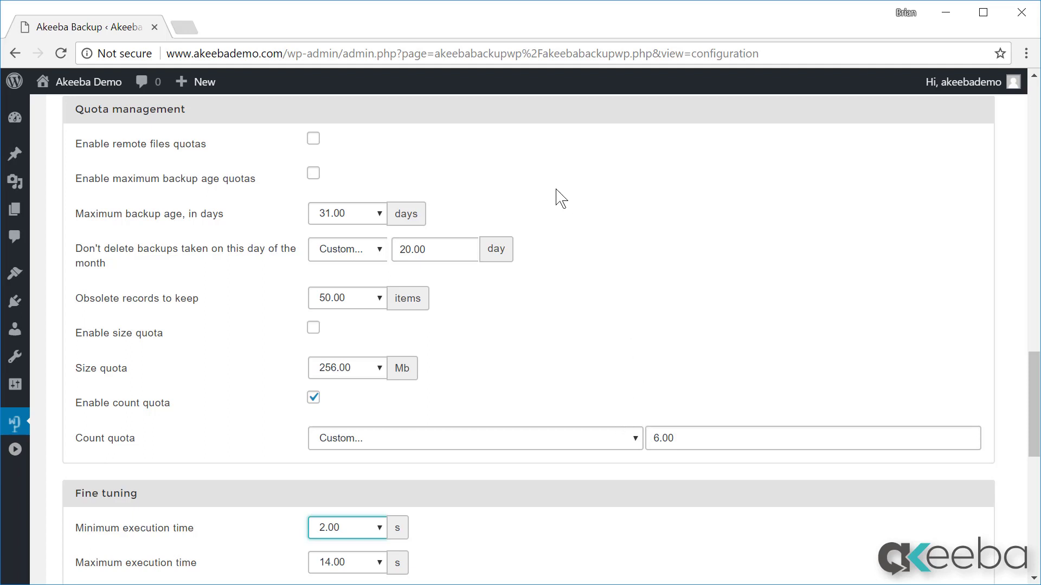
Step: Enable remote files and maximum backup age quotas, and disable the count quota
click(314, 140)
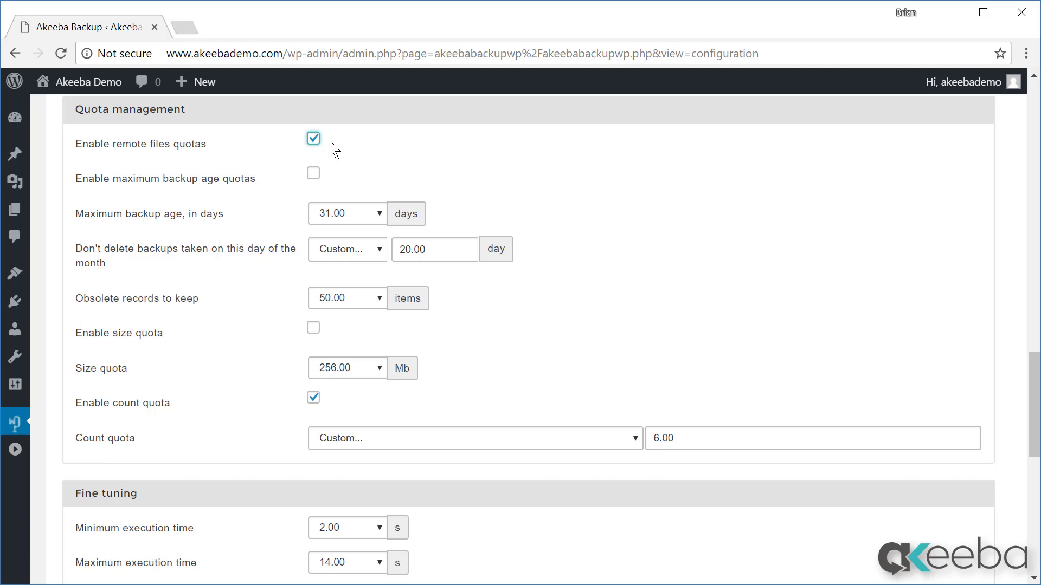
click(315, 173)
click(313, 400)
middle_click(546, 350)
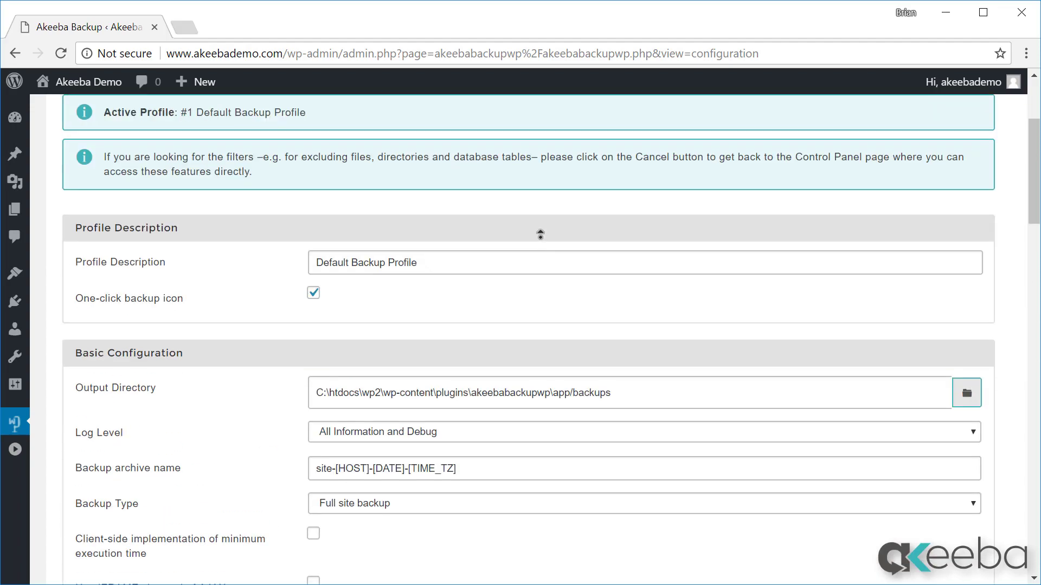
scroll(540, 234, up, 3)
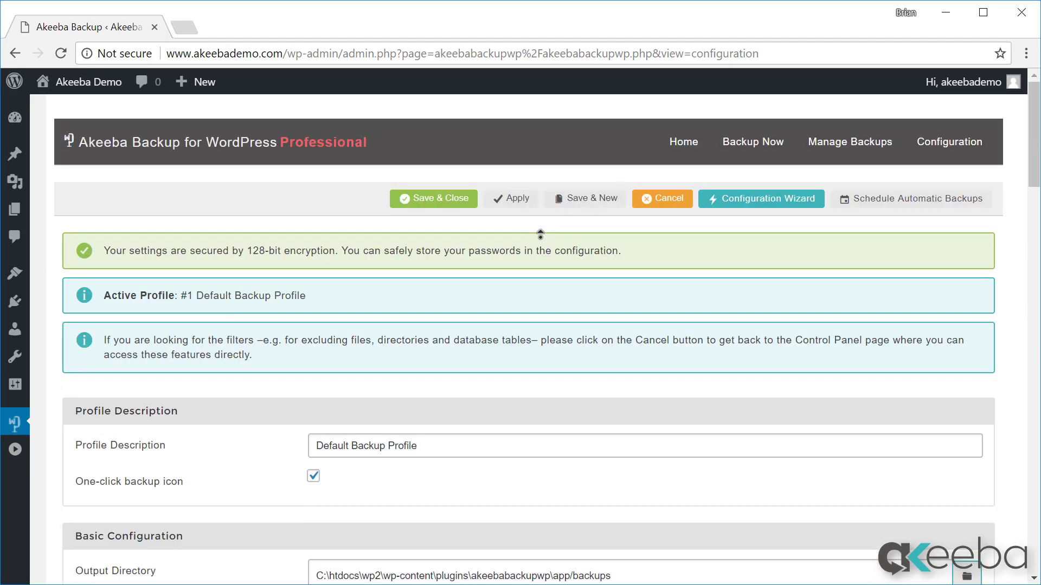
Step: Save and close the configuration, review the stored backups, and return to the control panel
click(453, 205)
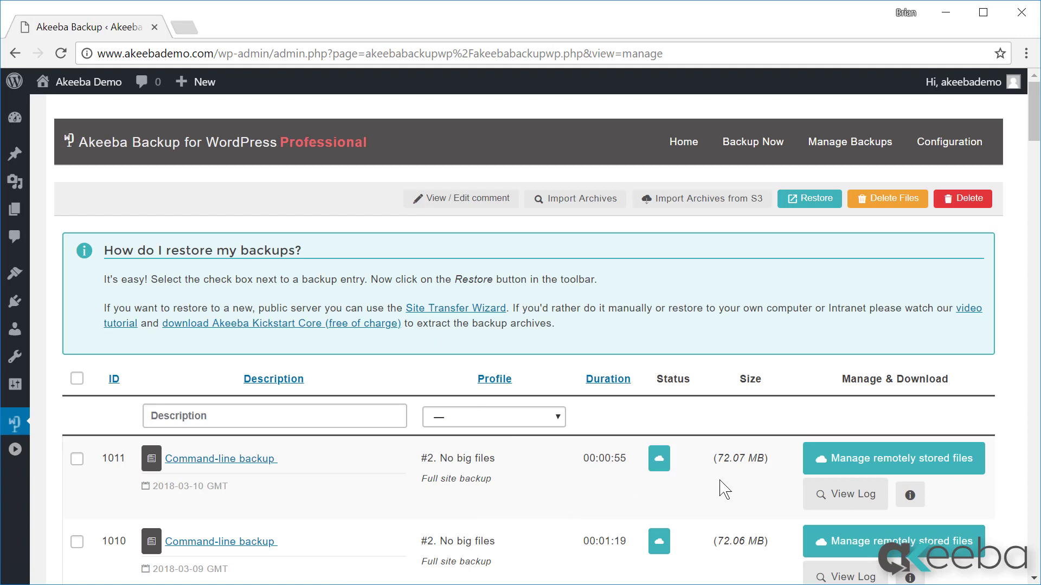
middle_click(765, 484)
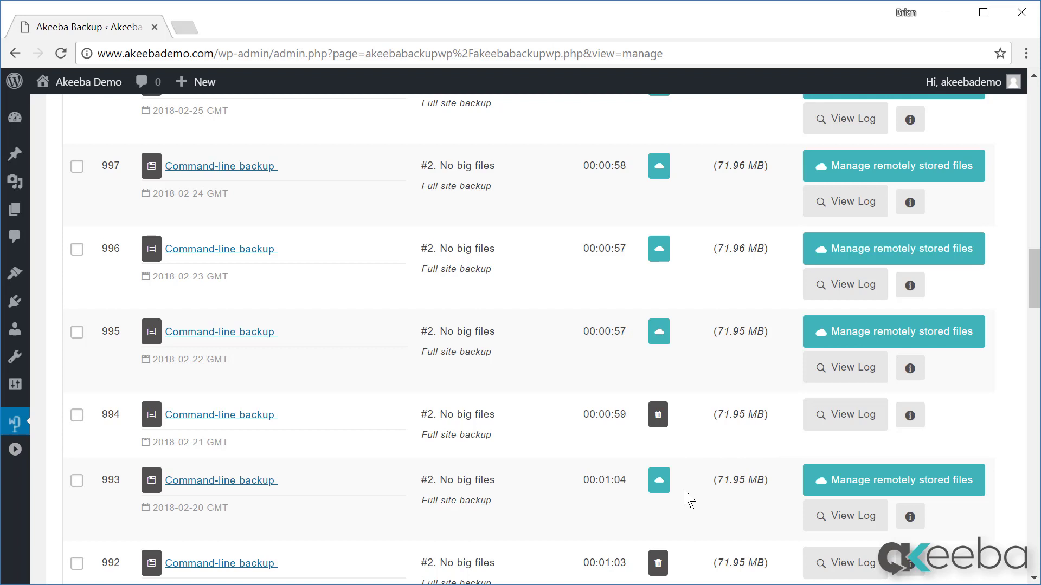
middle_click(684, 490)
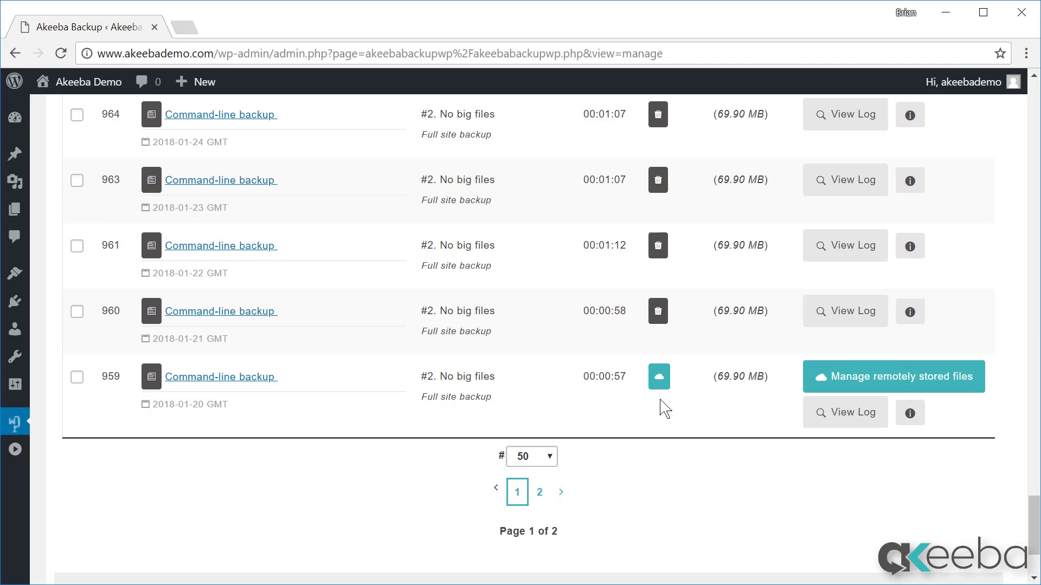
click(16, 425)
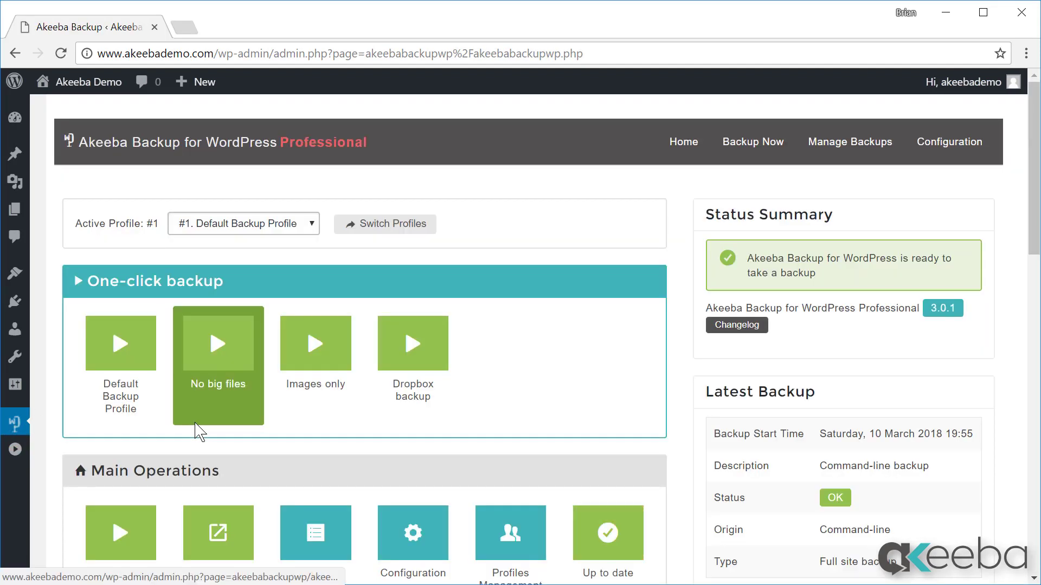